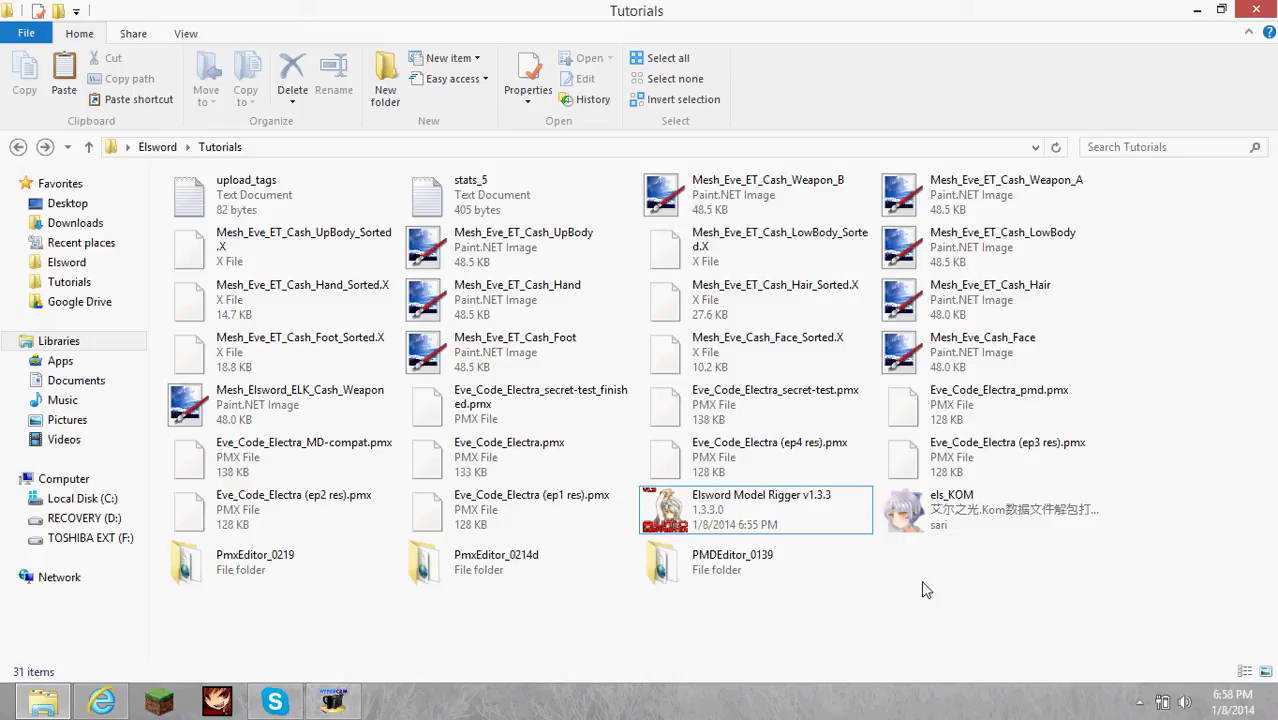
Switch from the Tutorials folder to the browser showing the YouTube channel's videos page.
left_click(103, 700)
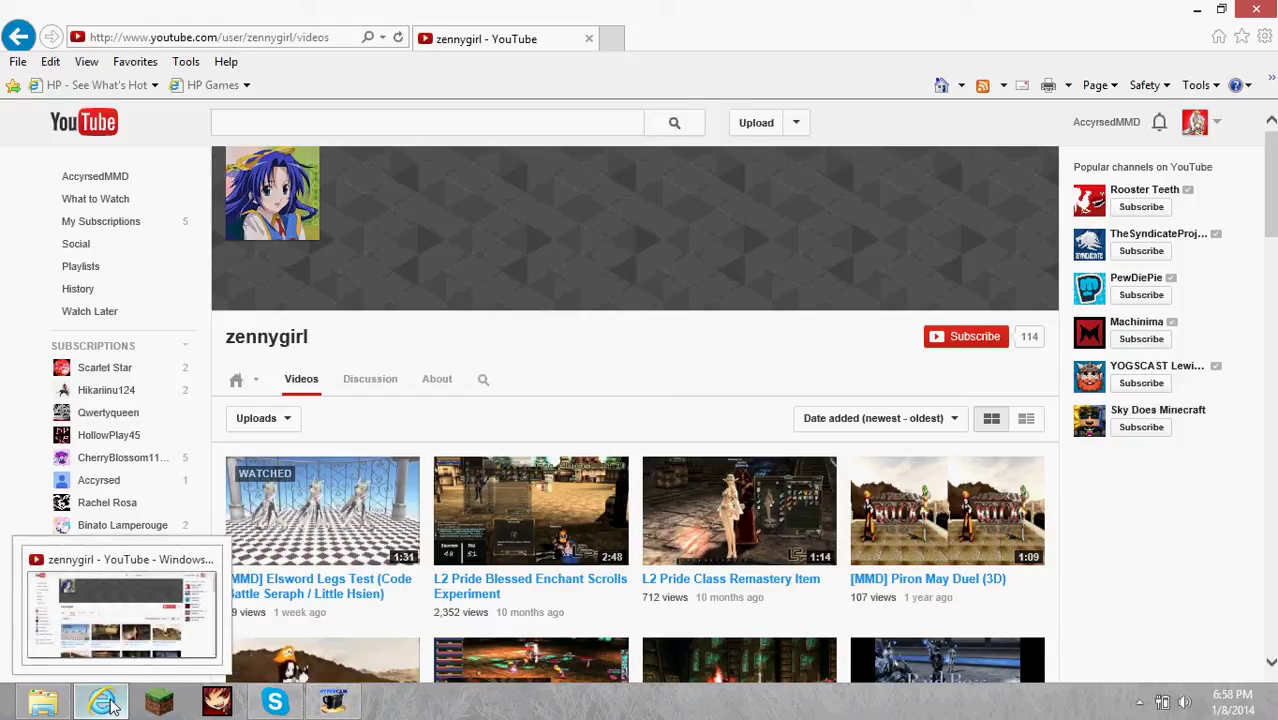
Return from the YouTube channel page to the Tutorials folder in File Explorer.
left_click(42, 702)
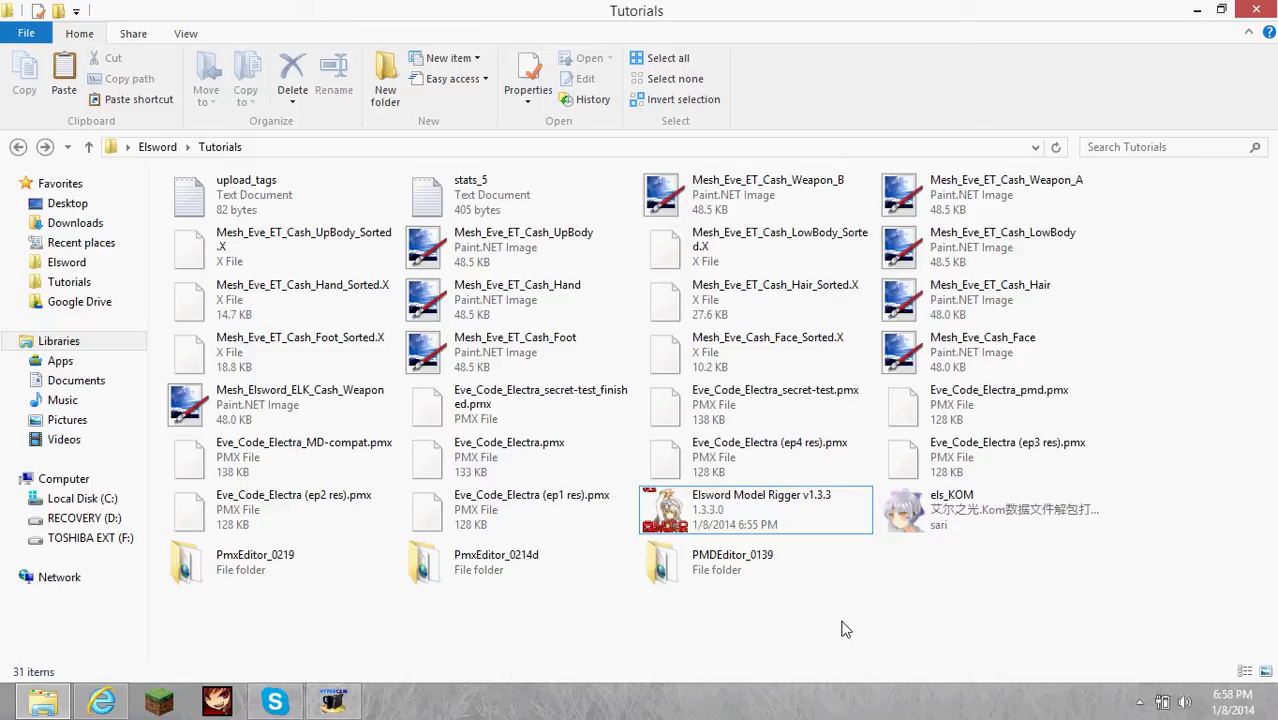
Launch Elsword Model Rigger v1.3.3 and check the 'Model you are rigging' list without choosing a model.
double_click(770, 513)
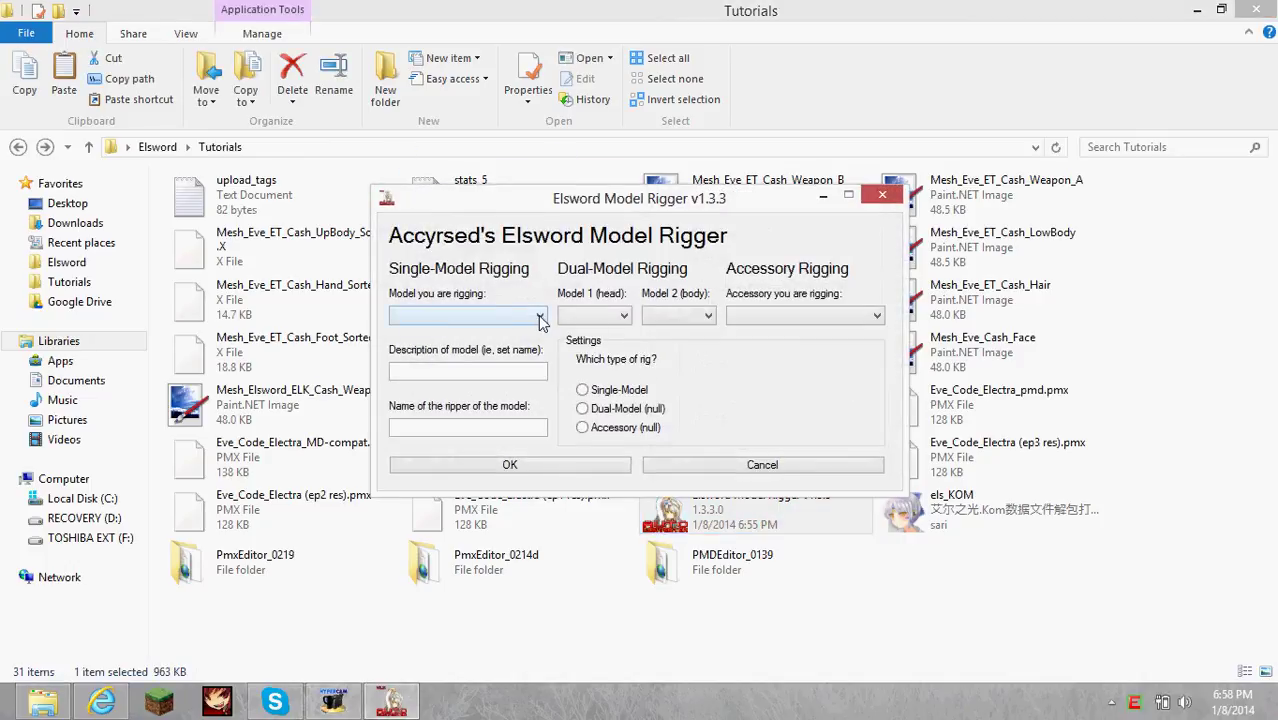
left_click(540, 316)
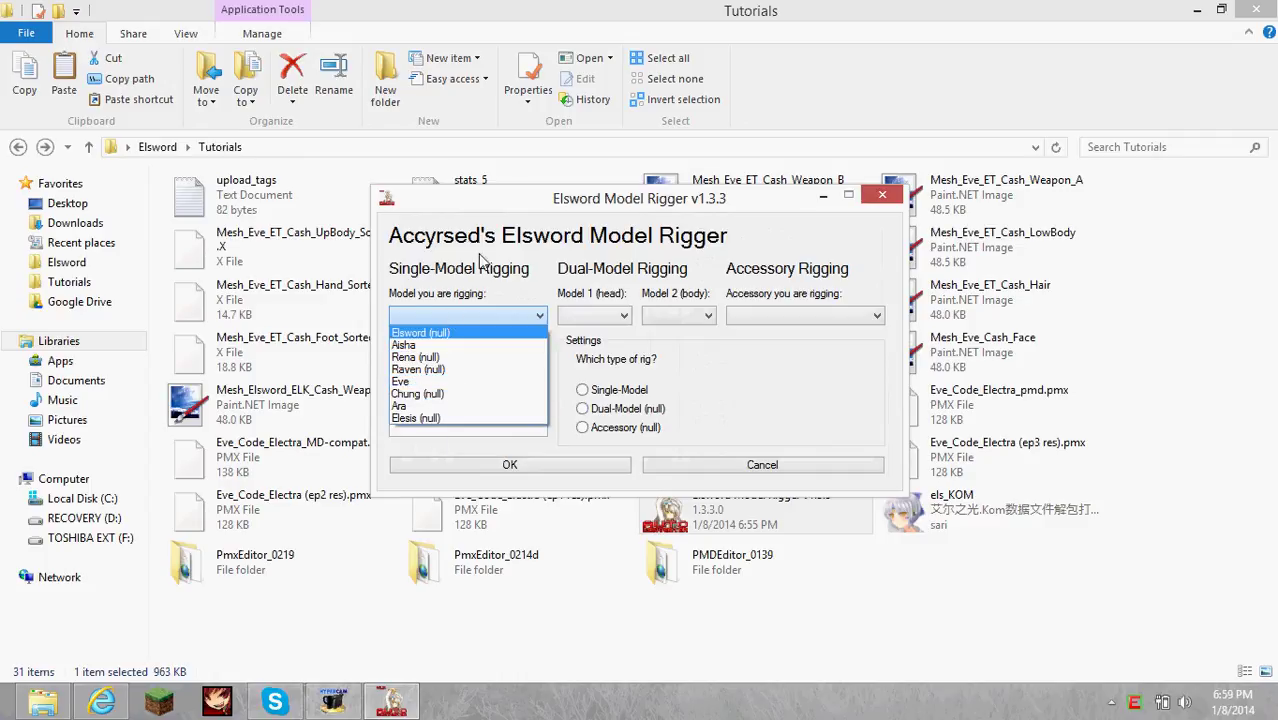
left_click(480, 316)
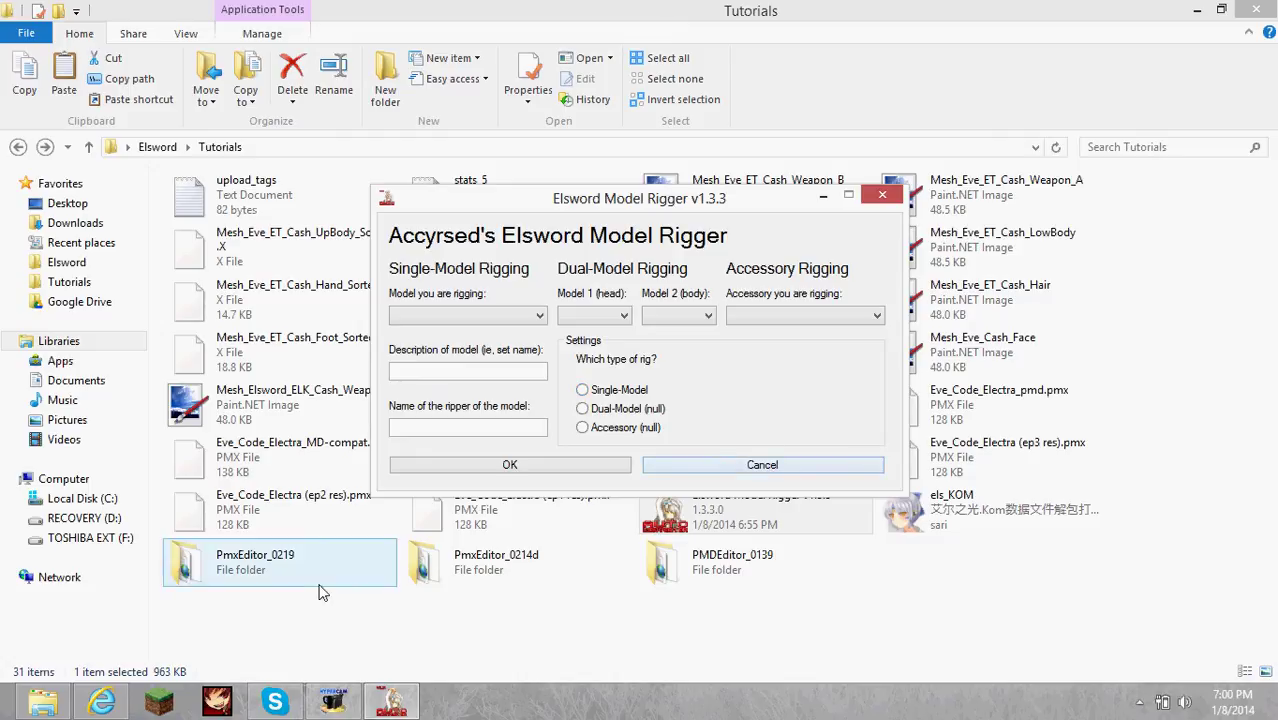
mouse_move(101, 702)
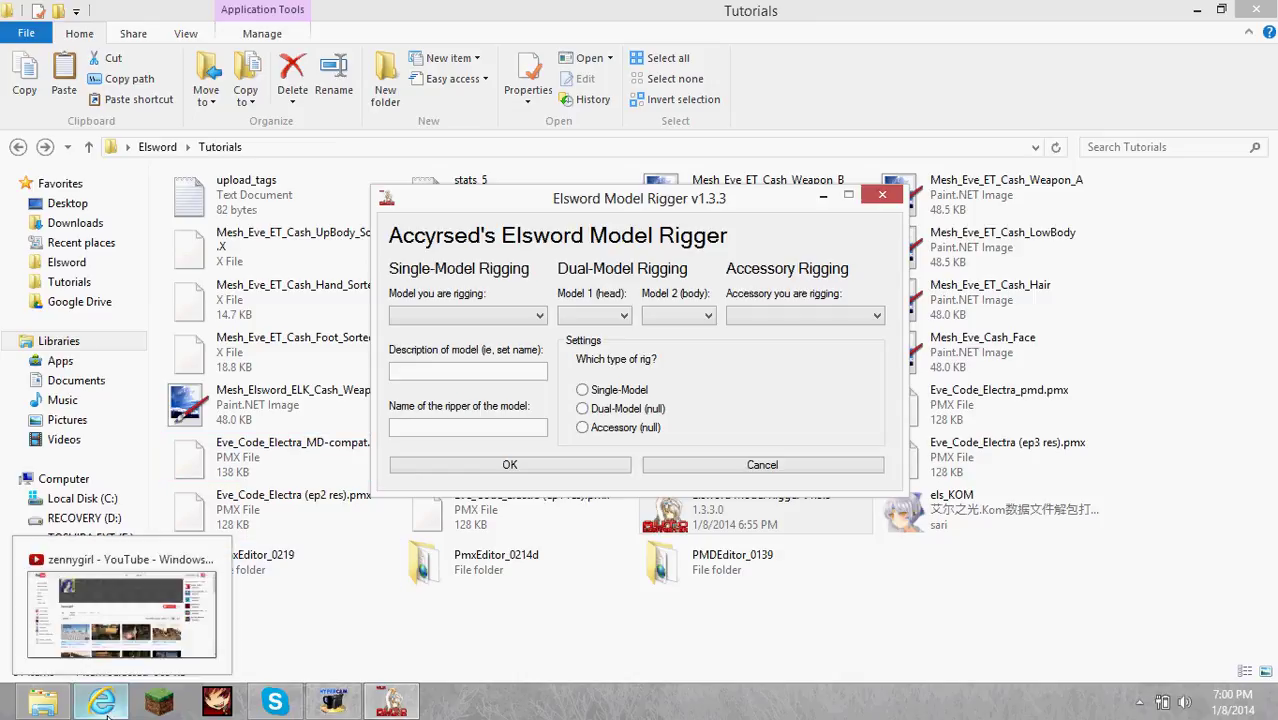
Open the Scarlet Star channel from Subscriptions in YouTube and show its uploaded videos.
left_click(118, 630)
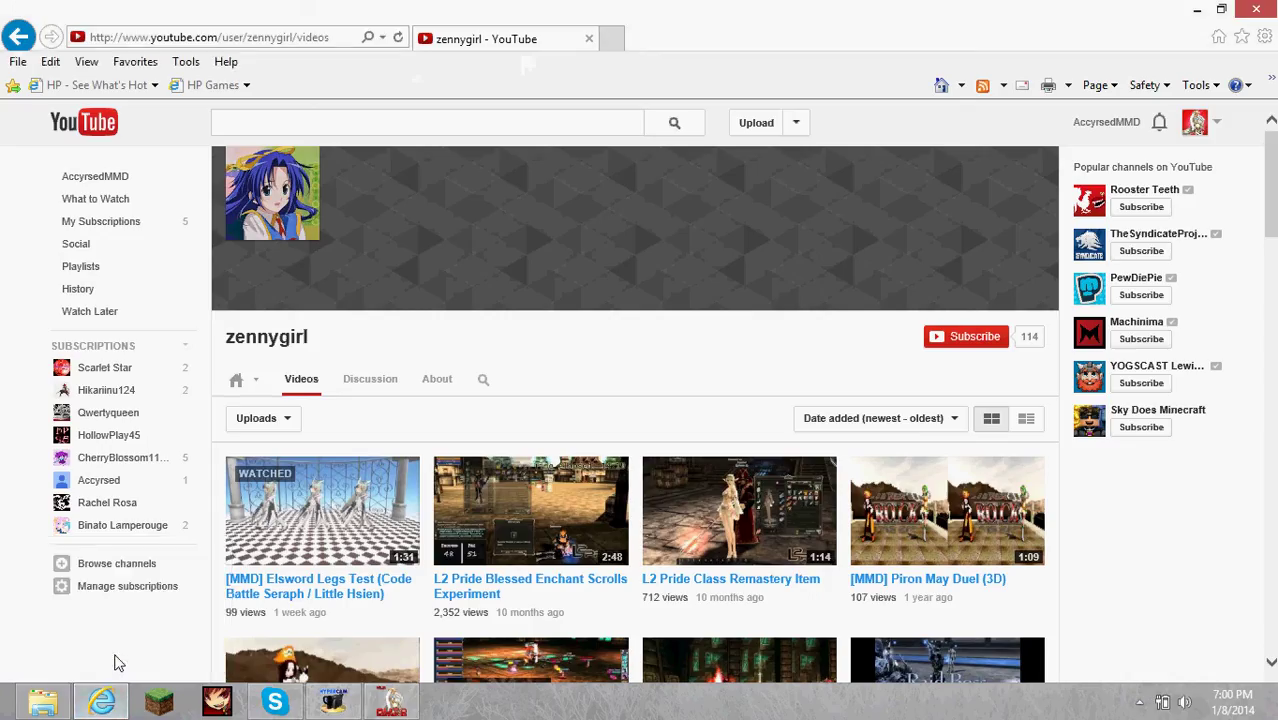
left_click(138, 360)
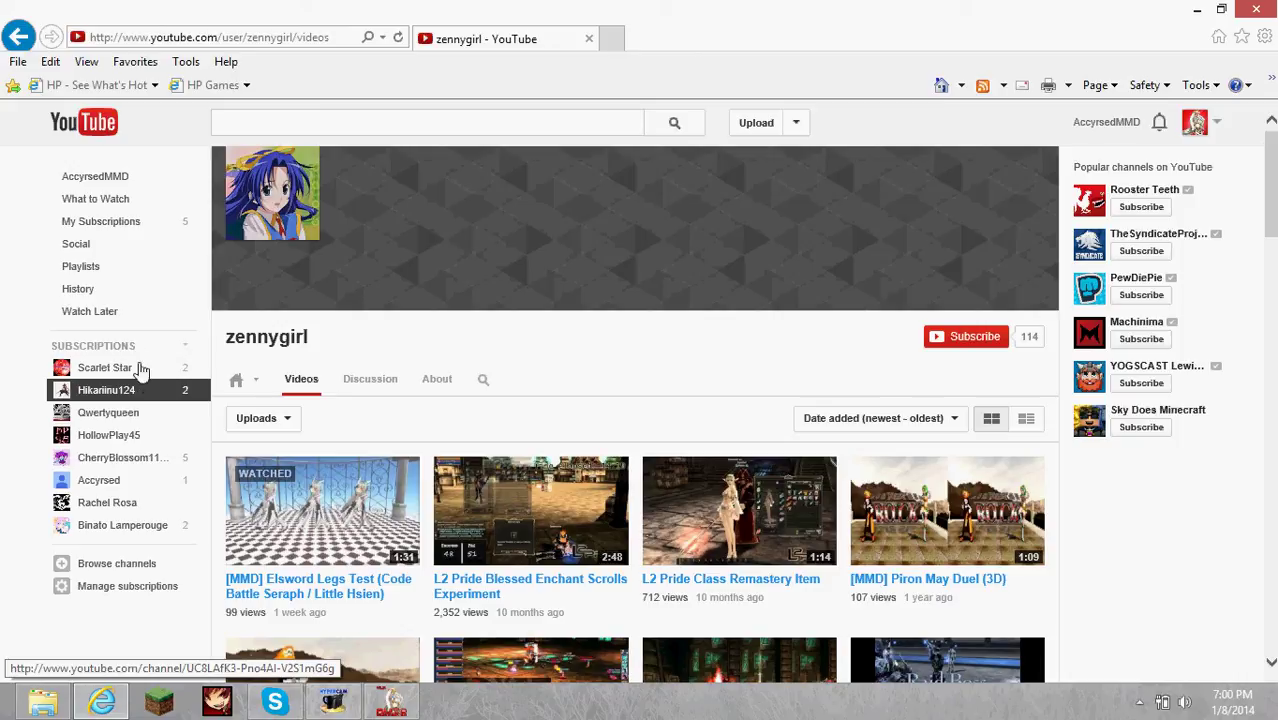
left_click(614, 39)
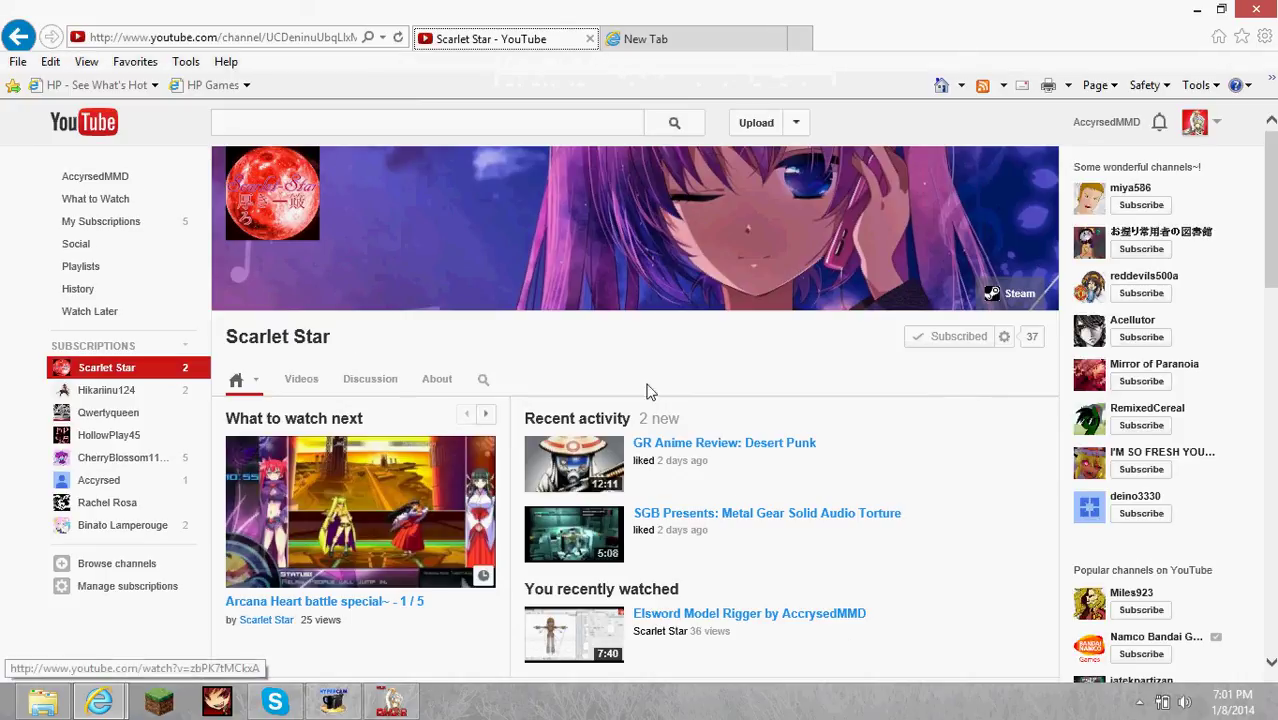
left_click(300, 385)
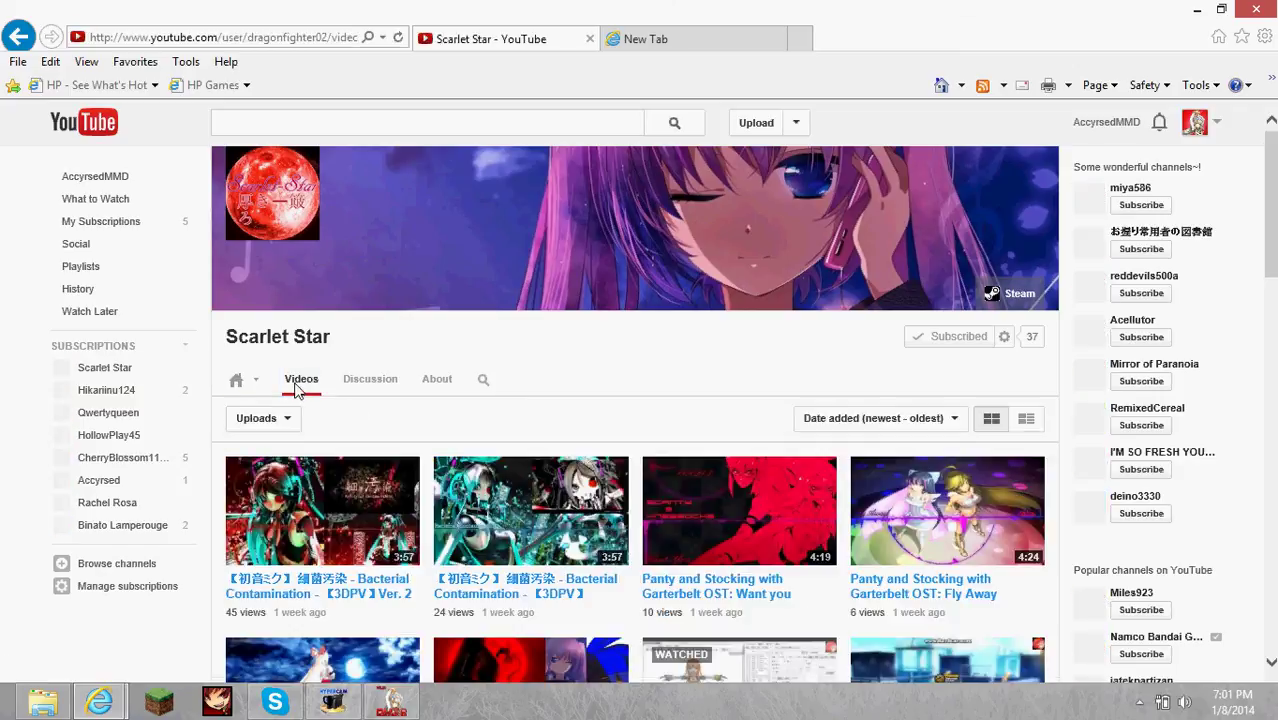
scroll(516, 337, "down", 3)
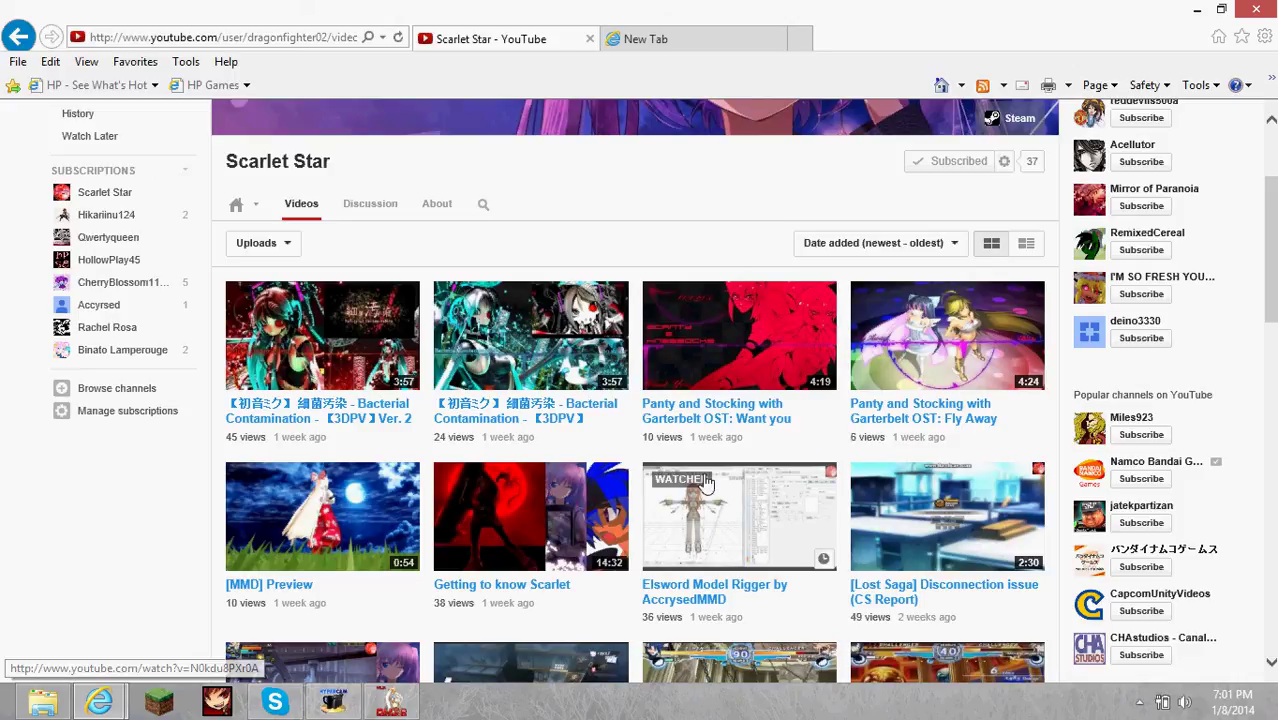
mouse_move(42, 701)
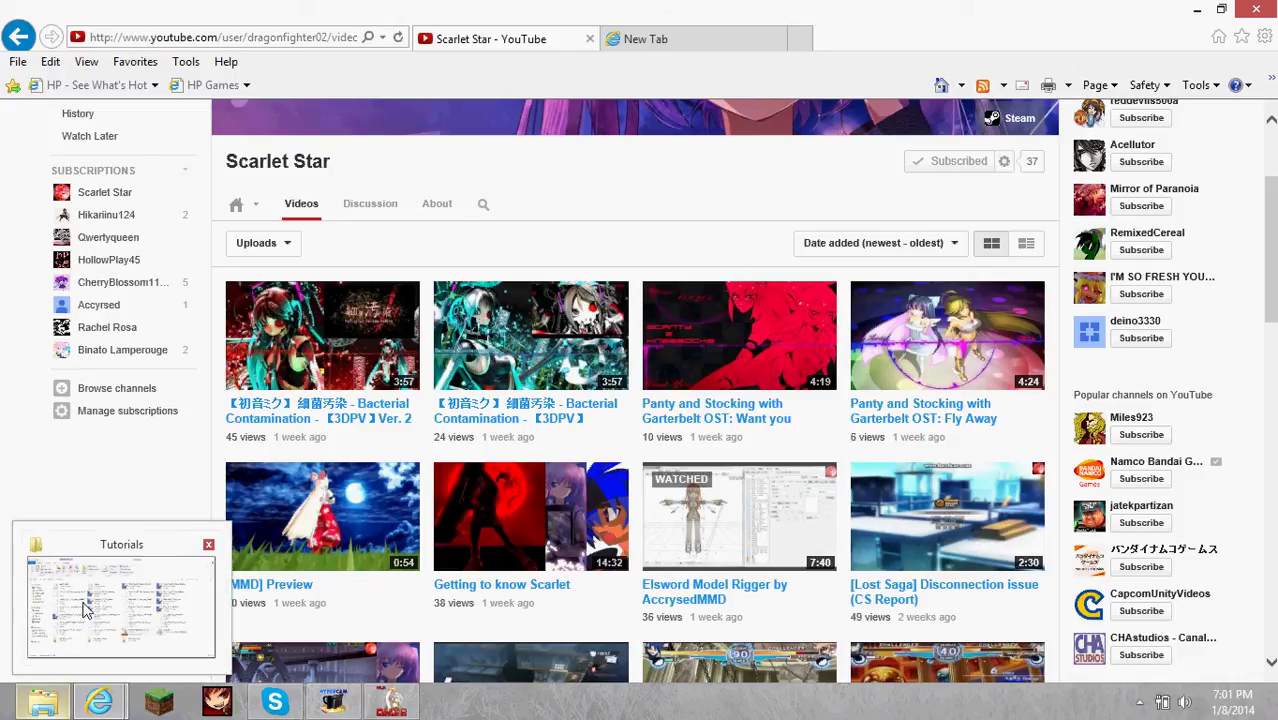
Bring the Tutorials folder with Elsword Model Rigger v1.3.3 back to the front.
left_click(88, 610)
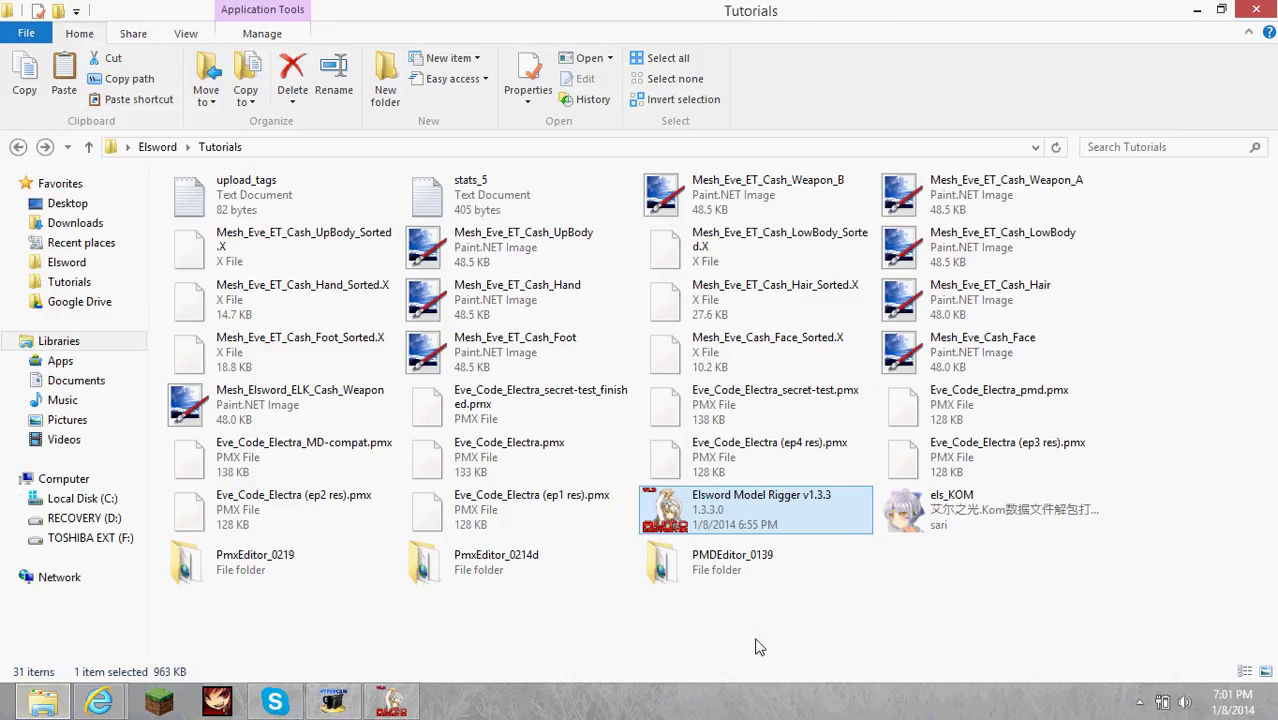